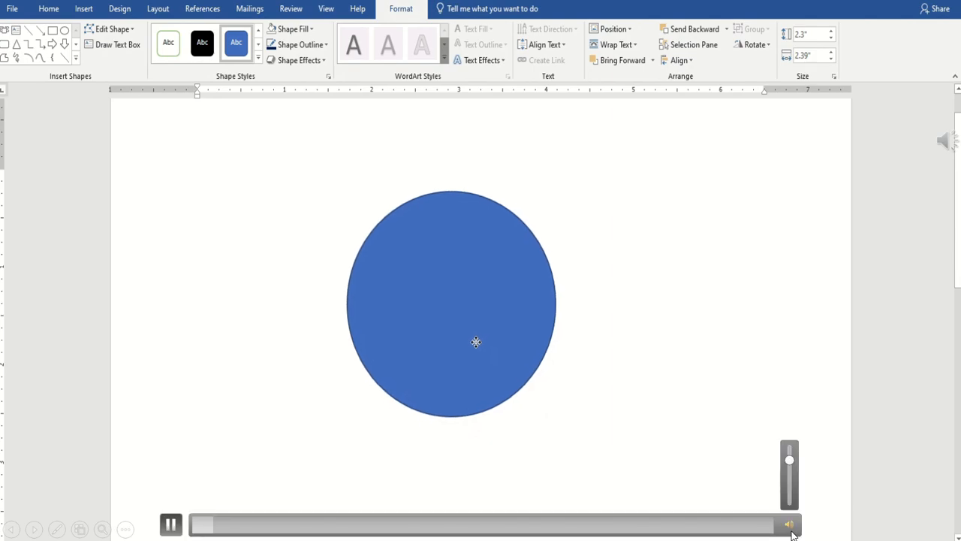
{"action": "left_click_drag", "start_coordinate": [790, 459], "coordinate": [796, 509]}
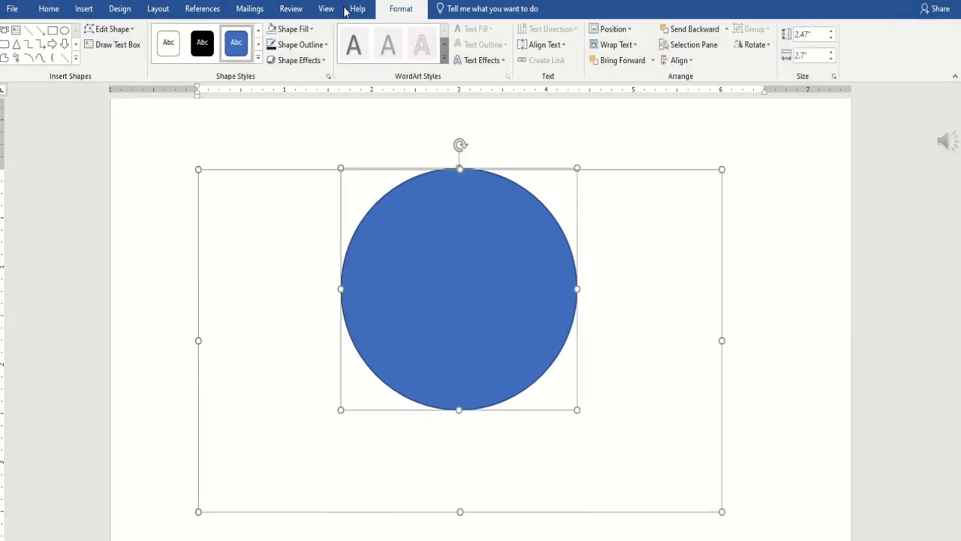
Step: Remove the fill from the blue circle, leaving only its outline
{"action": "left_click", "coordinate": [293, 28]}
{"action": "left_click", "coordinate": [293, 148]}
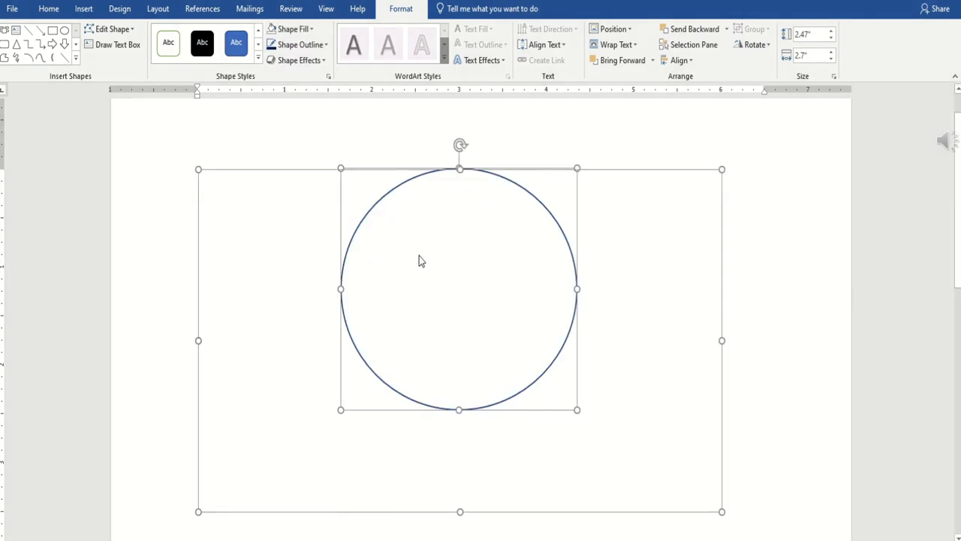
{"action": "left_click", "coordinate": [749, 268]}
{"action": "left_click", "coordinate": [423, 314]}
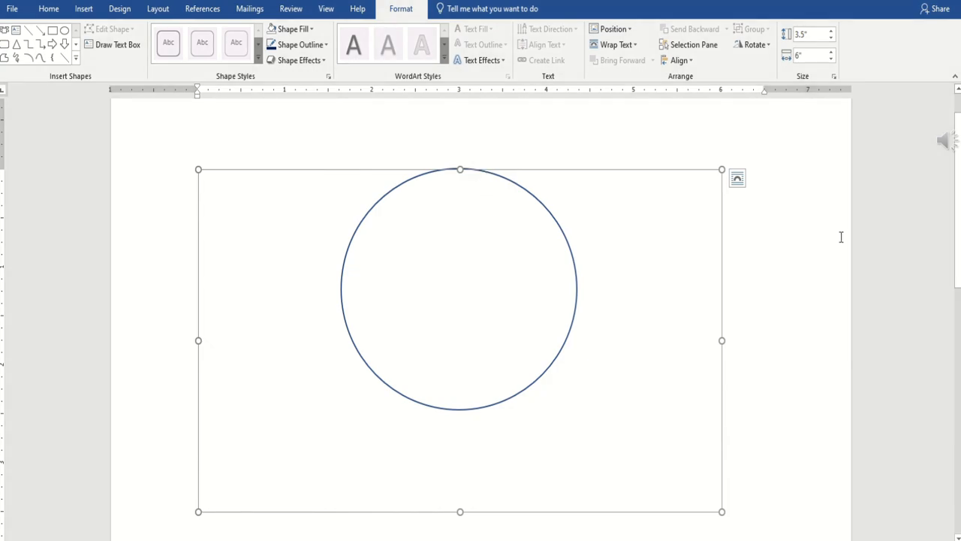
{"action": "left_click", "coordinate": [858, 238]}
Step: Duplicate the outlined circle, shrink the copy to about 2.1" high by 2.22" wide and place it inside the original
{"action": "left_click", "coordinate": [501, 404]}
{"action": "left_click", "coordinate": [502, 404]}
{"action": "key", "text": "ctrl+d"}
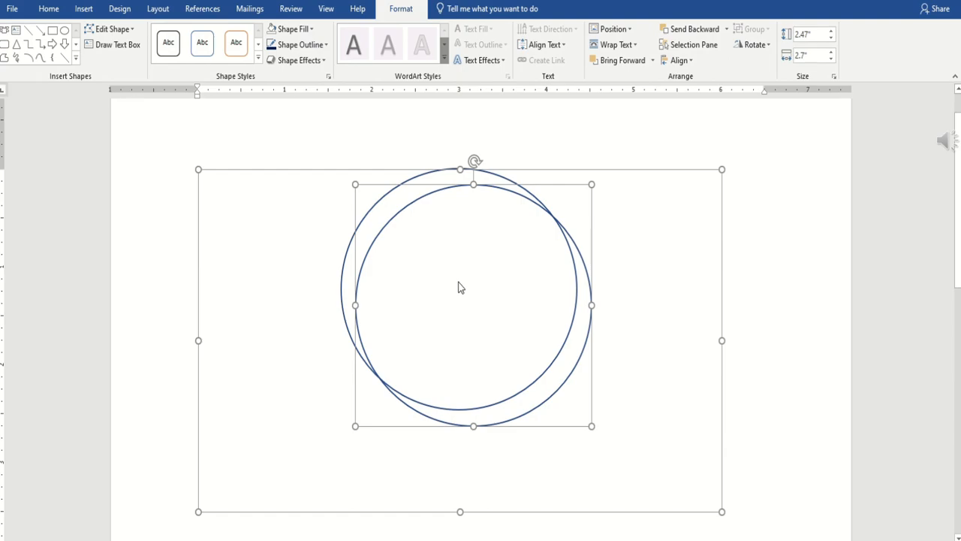
{"action": "left_click_drag", "start_coordinate": [358, 188], "coordinate": [398, 220]}
{"action": "left_click", "coordinate": [451, 283]}
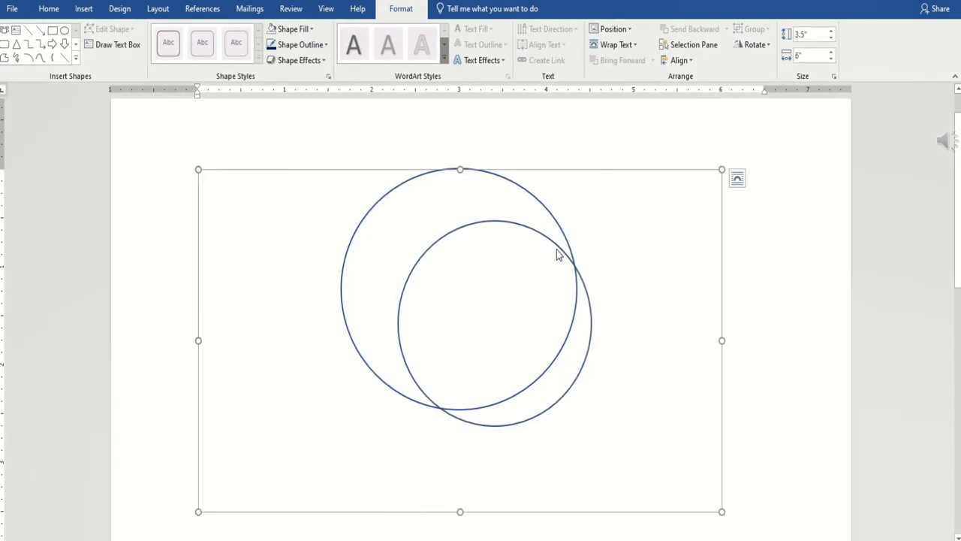
{"action": "left_click_drag", "start_coordinate": [556, 249], "coordinate": [517, 214]}
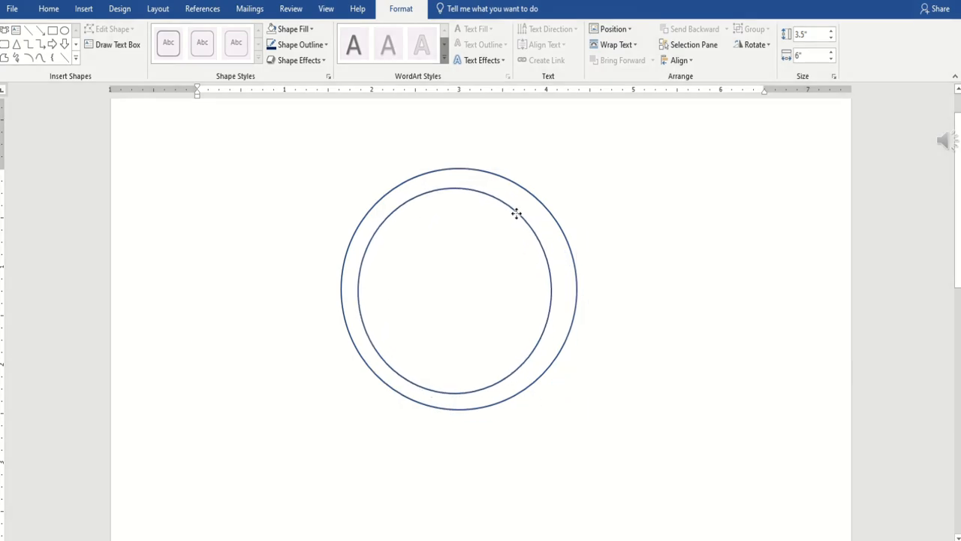
Step: Fill the inner circle with standard dark blue and enlarge it to about 2.29" high by 2.48" wide
{"action": "left_click", "coordinate": [312, 30]}
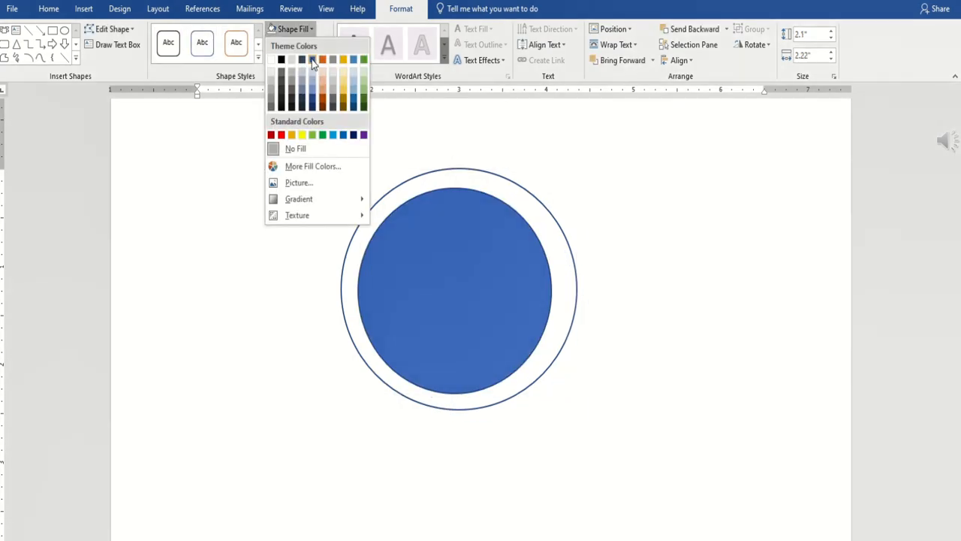
{"action": "left_click", "coordinate": [355, 135]}
{"action": "left_click_drag", "start_coordinate": [552, 396], "coordinate": [562, 407]}
{"action": "left_click_drag", "start_coordinate": [460, 188], "coordinate": [460, 175]}
{"action": "left_click_drag", "start_coordinate": [357, 291], "coordinate": [350, 290]}
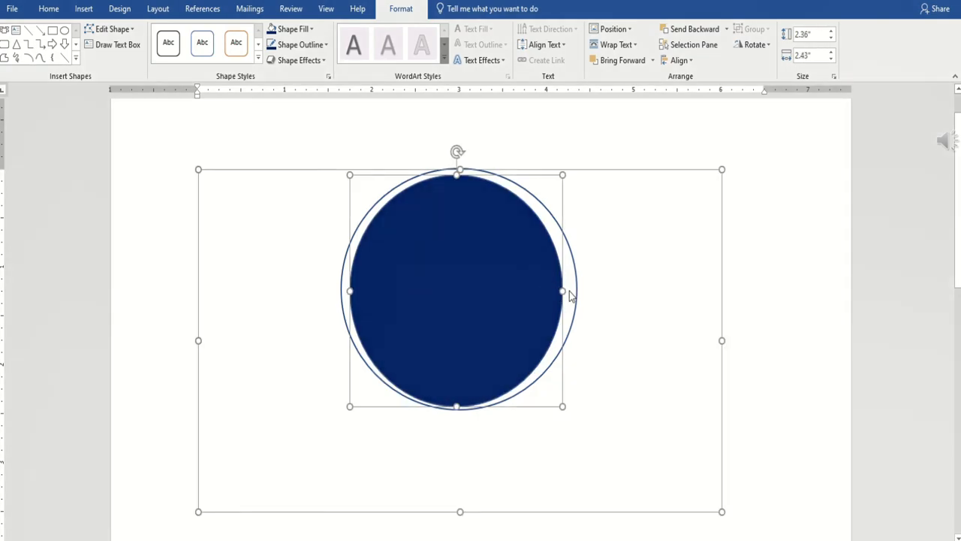
{"action": "left_click_drag", "start_coordinate": [457, 406], "coordinate": [459, 400]}
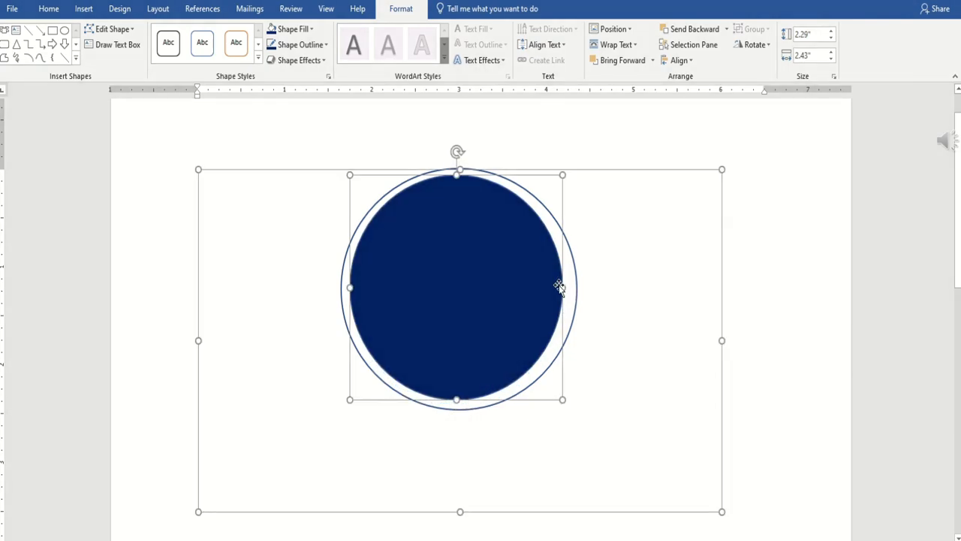
{"action": "mouse_move", "coordinate": [564, 283]}
{"action": "left_mouse_down"}
{"action": "mouse_move", "coordinate": [573, 279]}
{"action": "mouse_move", "coordinate": [566, 286]}
{"action": "left_mouse_up"}
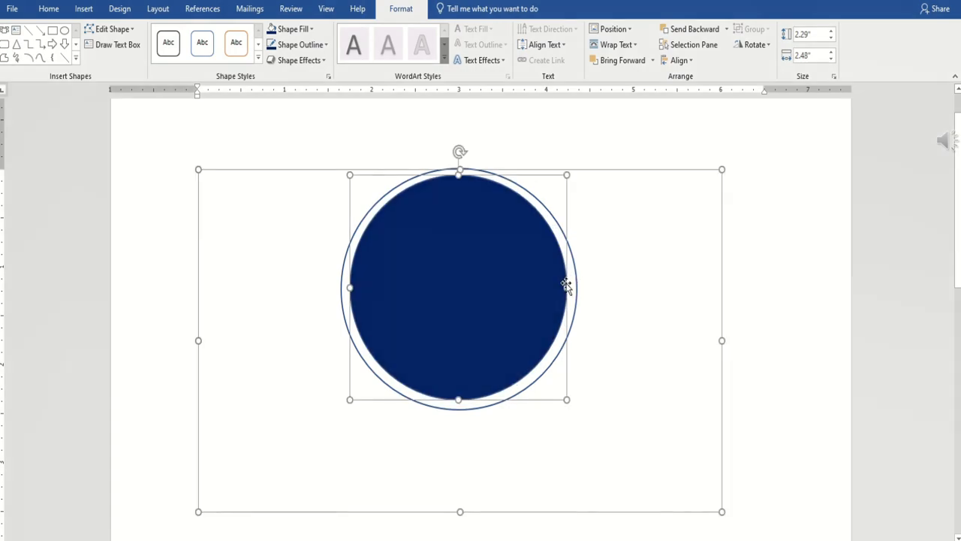
Step: Nudge the dark blue circle slightly down to centre it within the outlined circle
{"action": "key", "text": "Down"}
{"action": "key", "text": "Down"}
{"action": "key", "text": "Down"}
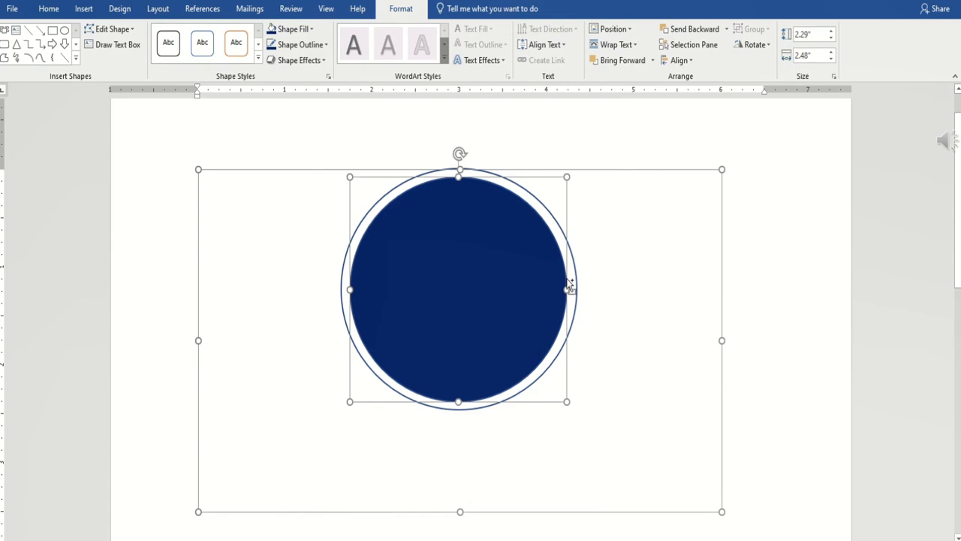
Step: Duplicate the dark blue circle and fill the copy with white
{"action": "key", "text": "ctrl+d"}
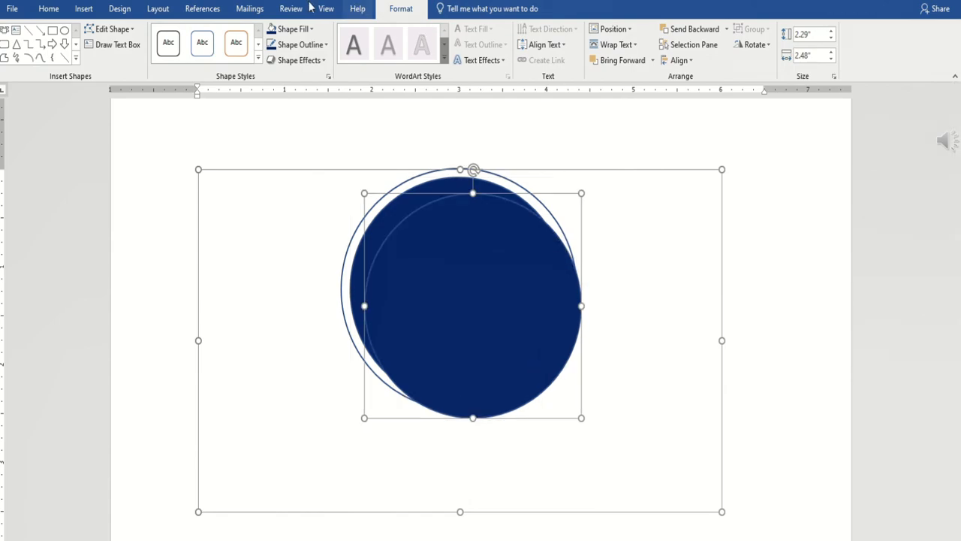
{"action": "left_click", "coordinate": [314, 29]}
{"action": "left_click", "coordinate": [272, 60]}
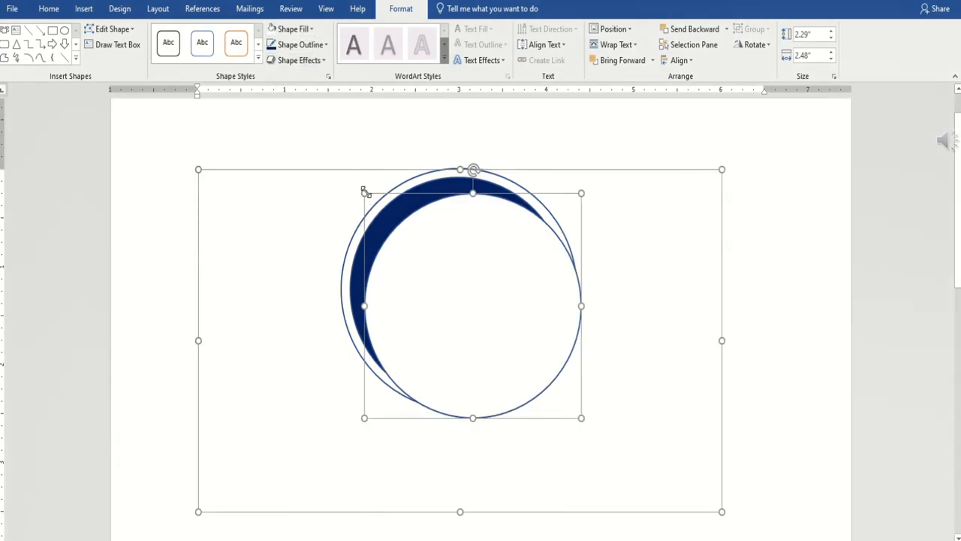
Step: Shrink the white circle to about 1.88" high by 2.06" wide and centre it inside the dark blue circle
{"action": "left_click_drag", "start_coordinate": [365, 195], "coordinate": [410, 247]}
{"action": "left_click_drag", "start_coordinate": [464, 307], "coordinate": [428, 264]}
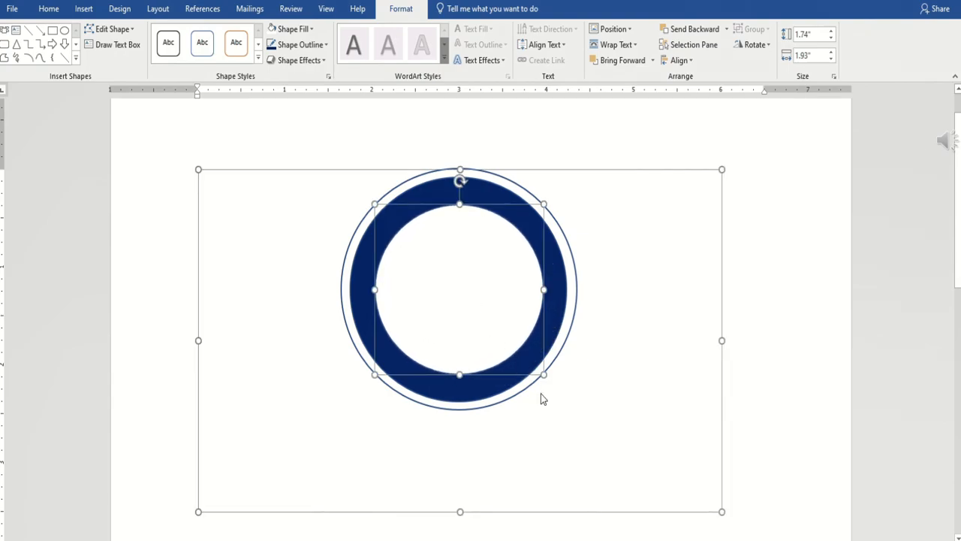
{"action": "left_click_drag", "start_coordinate": [543, 374], "coordinate": [555, 388]}
{"action": "left_click_drag", "start_coordinate": [470, 302], "coordinate": [462, 294]}
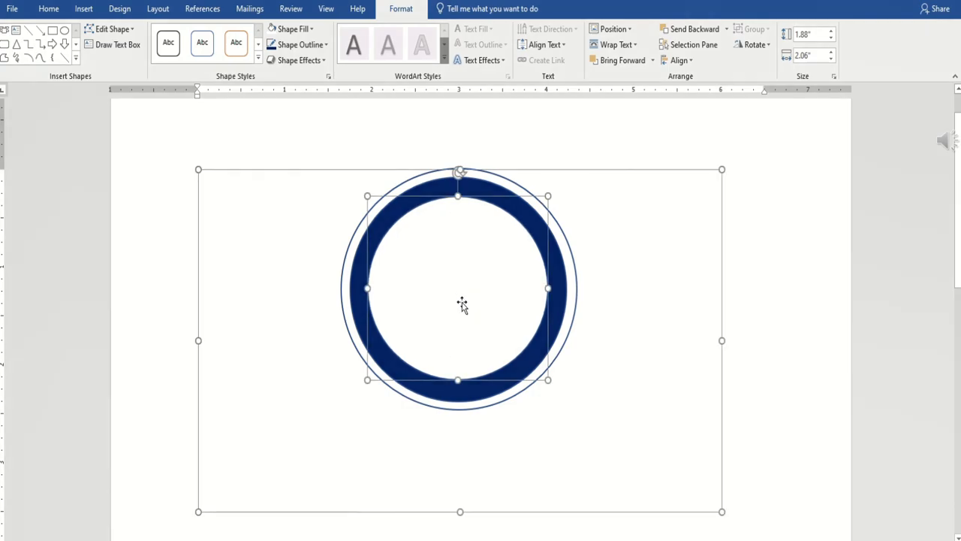
{"action": "left_click", "coordinate": [614, 337]}
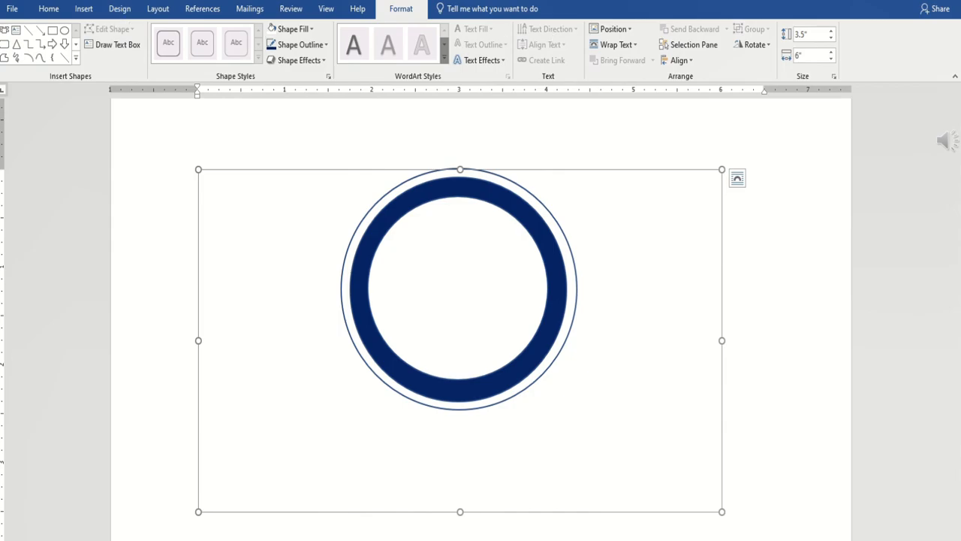
Step: Insert plain black WordArt inside the white circle with the text "APVC"
{"action": "left_click", "coordinate": [83, 8]}
{"action": "left_click", "coordinate": [723, 43]}
{"action": "left_click", "coordinate": [725, 92]}
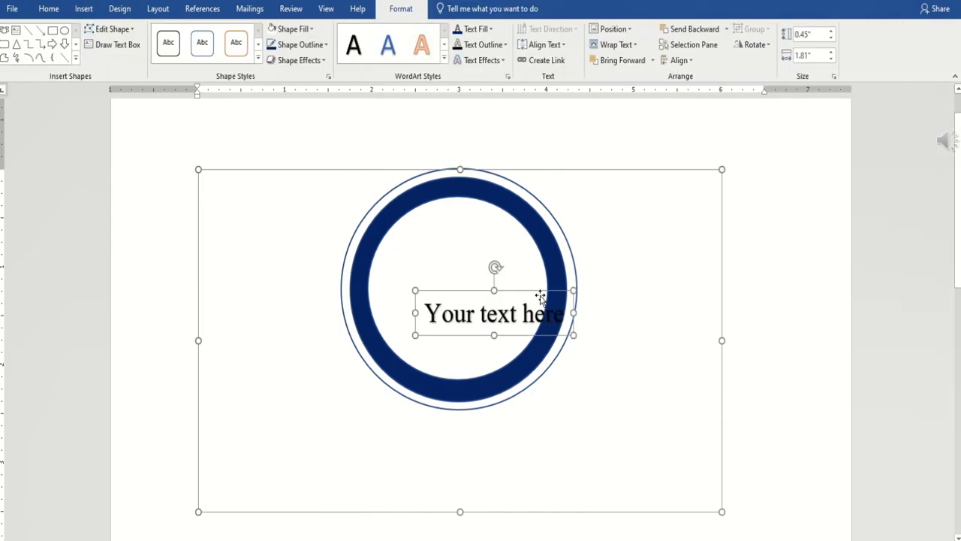
{"action": "left_click_drag", "start_coordinate": [532, 293], "coordinate": [476, 262]}
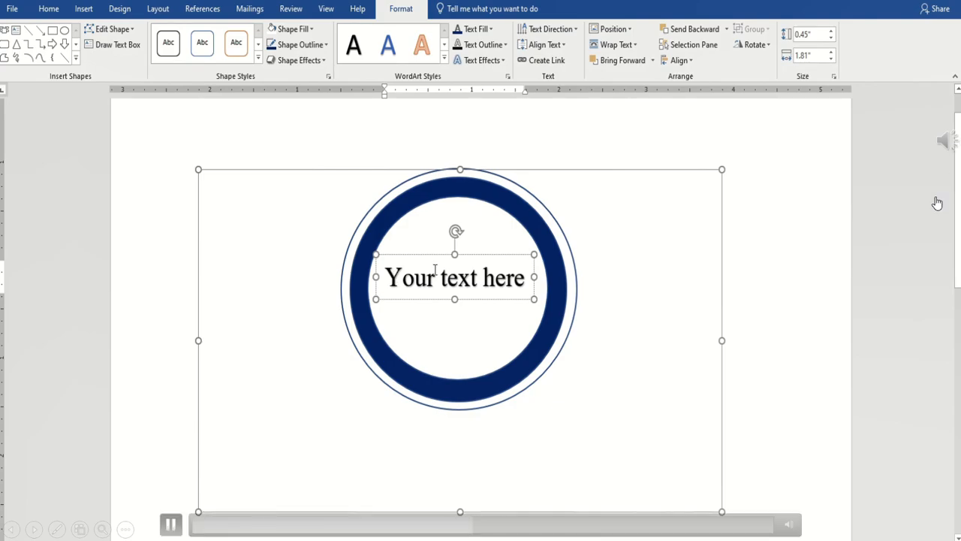
{"action": "key", "text": "ctrl+a"}
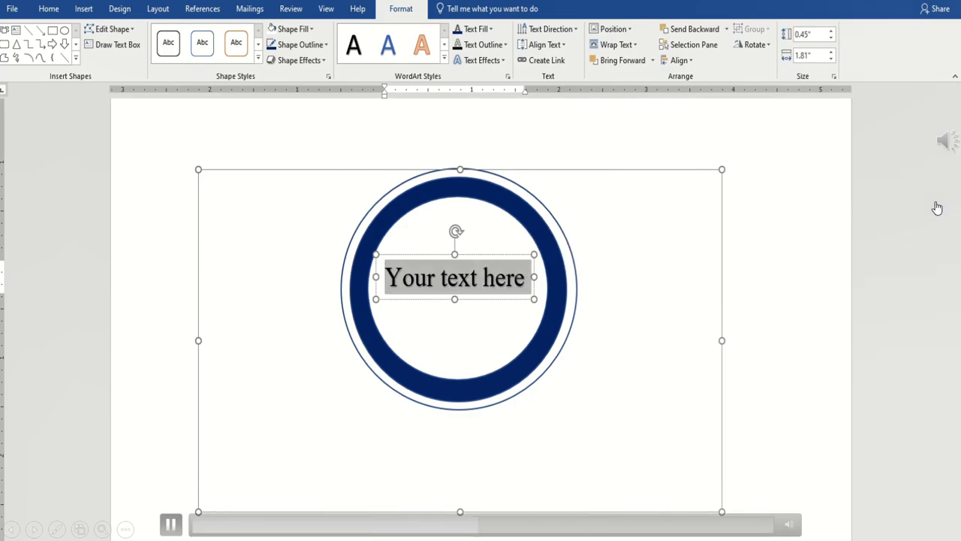
{"action": "type", "text": "APVC"}
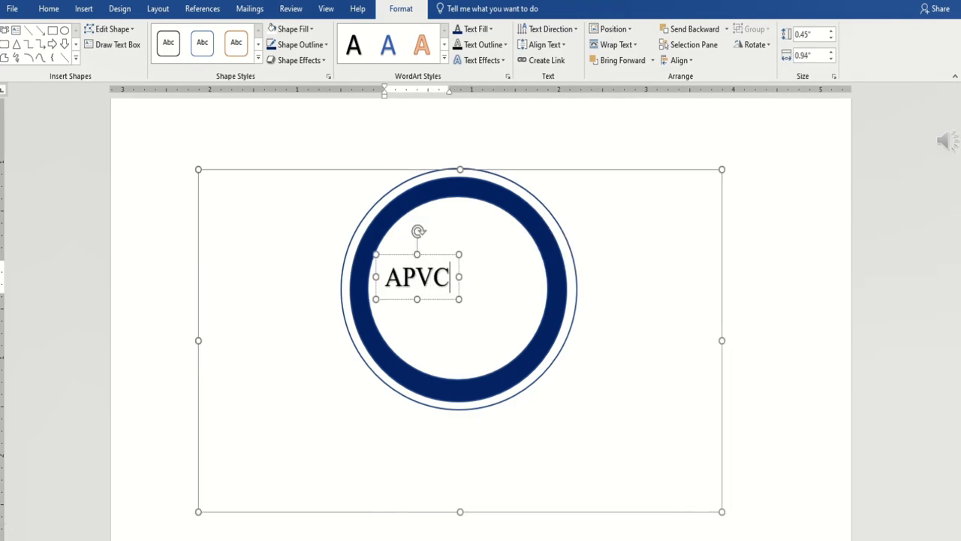
Step: Make the APVC text bold and larger, with its box about 1.59" wide, and move it into the circle's upper half
{"action": "key", "text": "ctrl+a"}
{"action": "key", "text": "ctrl+b"}
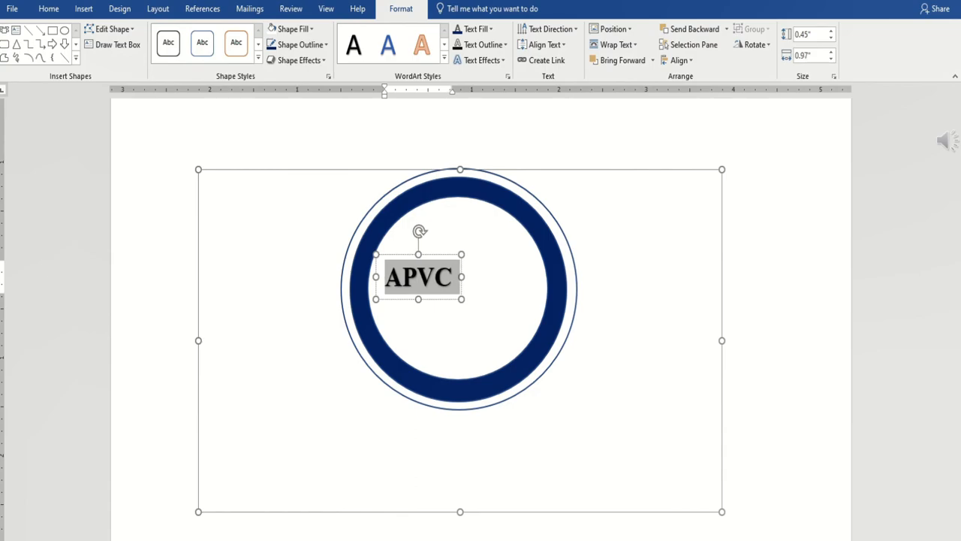
{"action": "key", "text": "ctrl+shift+period"}
{"action": "key", "text": "ctrl+shift+period"}
{"action": "key", "text": "ctrl+shift+period"}
{"action": "key", "text": "ctrl+shift+period"}
{"action": "key", "text": "ctrl+shift+period"}
{"action": "key", "text": "ctrl+shift+period"}
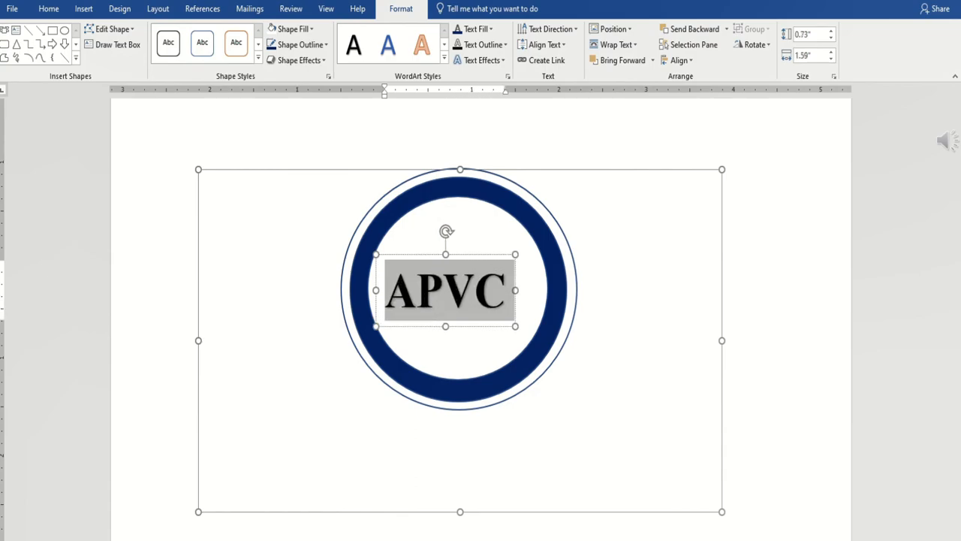
{"action": "key", "text": "ctrl+shift+comma"}
{"action": "key", "text": "ctrl+shift+comma"}
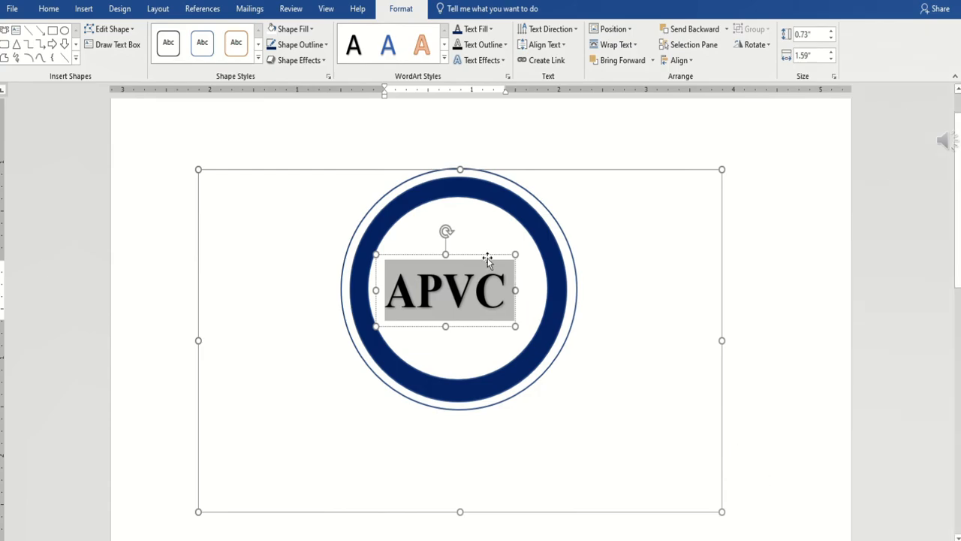
{"action": "left_click_drag", "start_coordinate": [484, 259], "coordinate": [491, 224]}
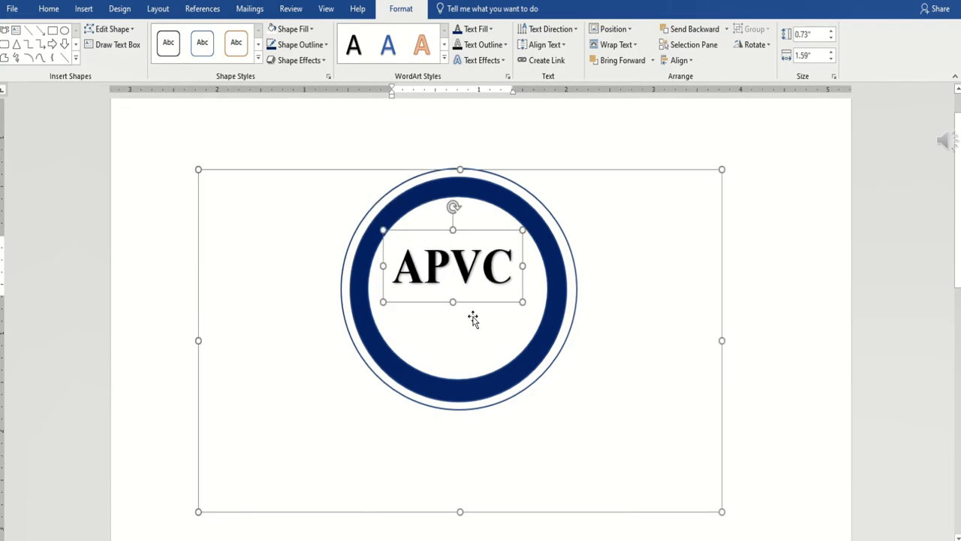
{"action": "left_click", "coordinate": [633, 233]}
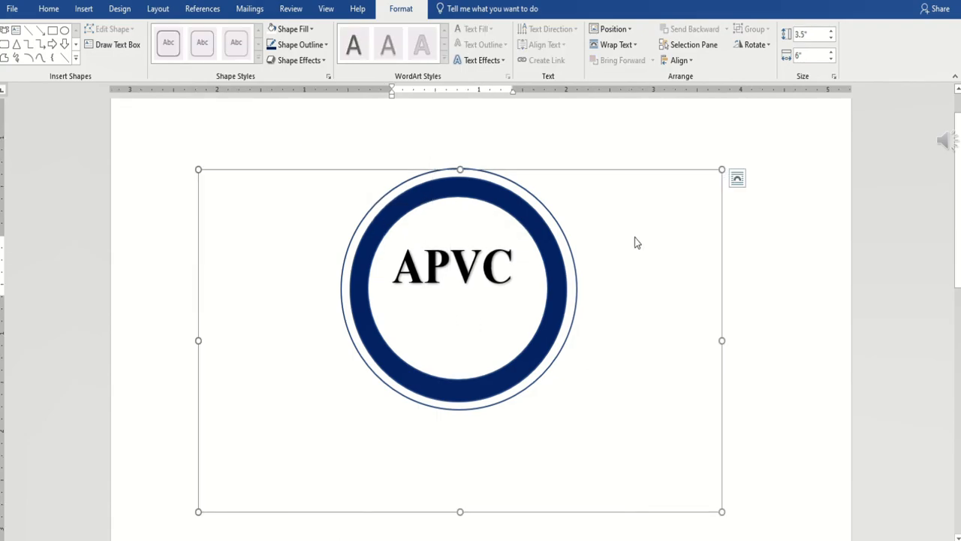
Step: Draw a ribbon banner about 4.99" wide and 0.74" high centred across the circles below APVC, and widen its middle panel
{"action": "left_click", "coordinate": [81, 10]}
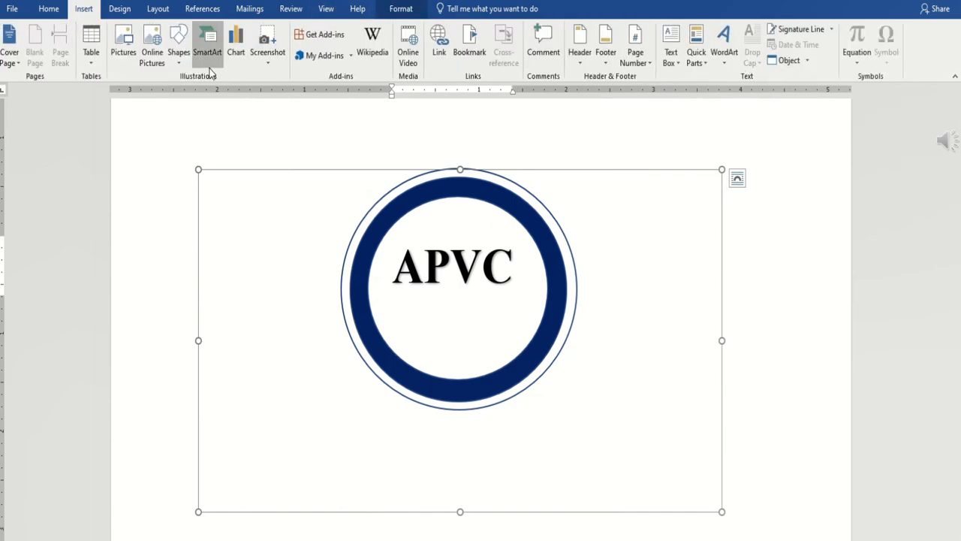
{"action": "left_click", "coordinate": [179, 53]}
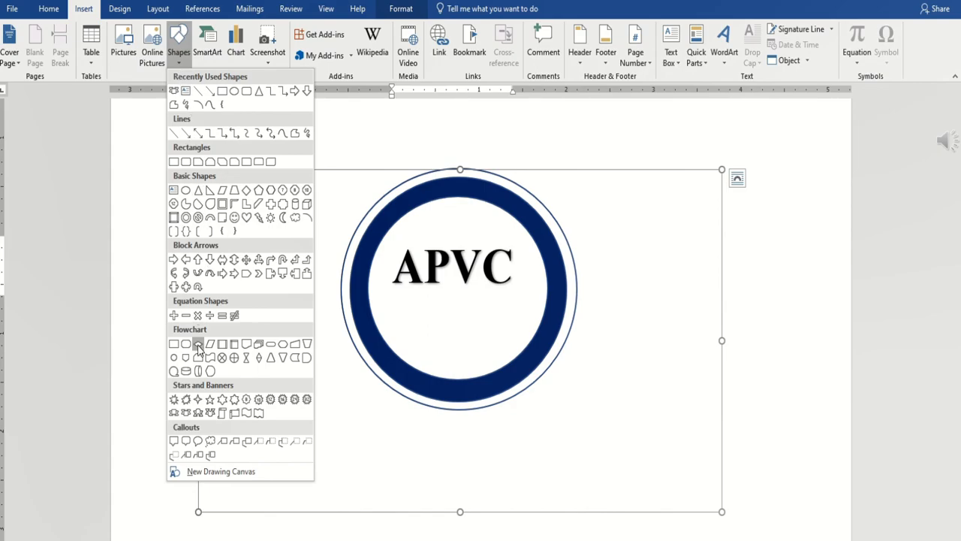
{"action": "left_click", "coordinate": [184, 411]}
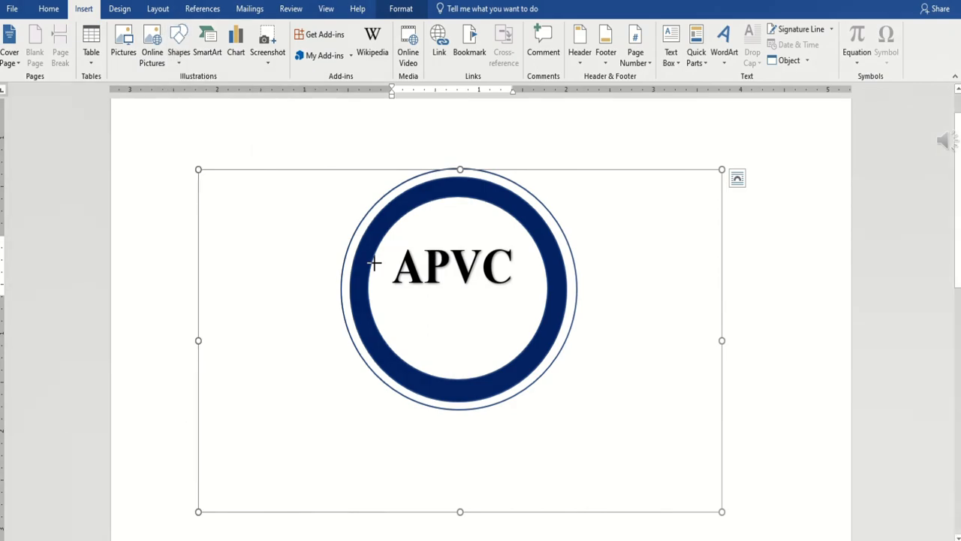
{"action": "mouse_move", "coordinate": [317, 283]}
{"action": "left_mouse_down"}
{"action": "mouse_move", "coordinate": [606, 399]}
{"action": "mouse_move", "coordinate": [731, 401]}
{"action": "mouse_move", "coordinate": [753, 356]}
{"action": "left_mouse_up"}
{"action": "left_click_drag", "start_coordinate": [579, 302], "coordinate": [501, 301]}
{"action": "left_click_drag", "start_coordinate": [350, 292], "coordinate": [320, 289]}
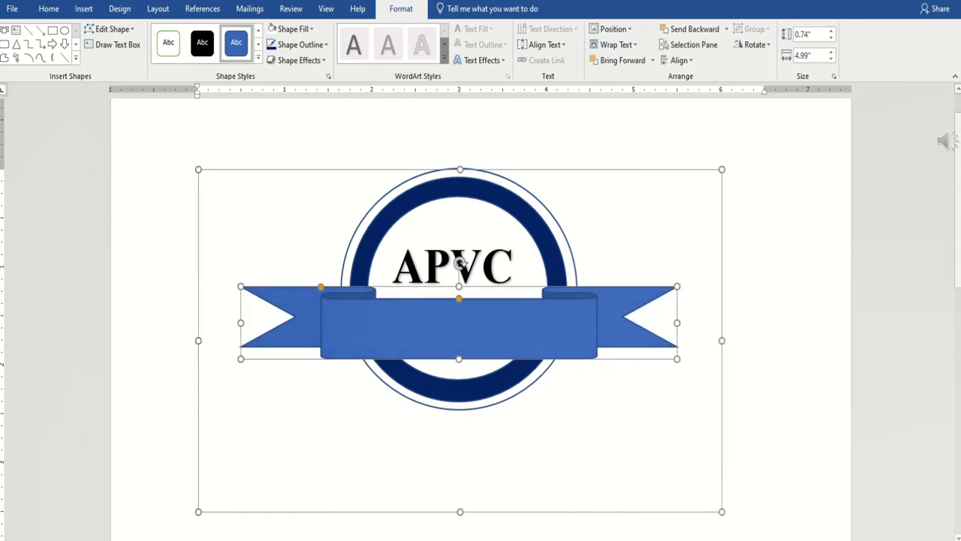
Step: Fill the ribbon banner with white
{"action": "mouse_move", "coordinate": [378, 56]}
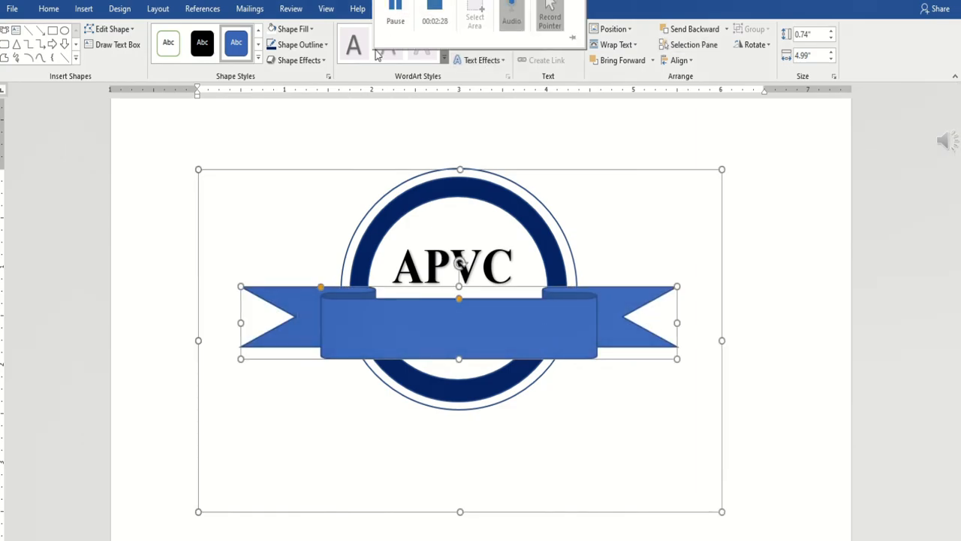
{"action": "left_click", "coordinate": [312, 29]}
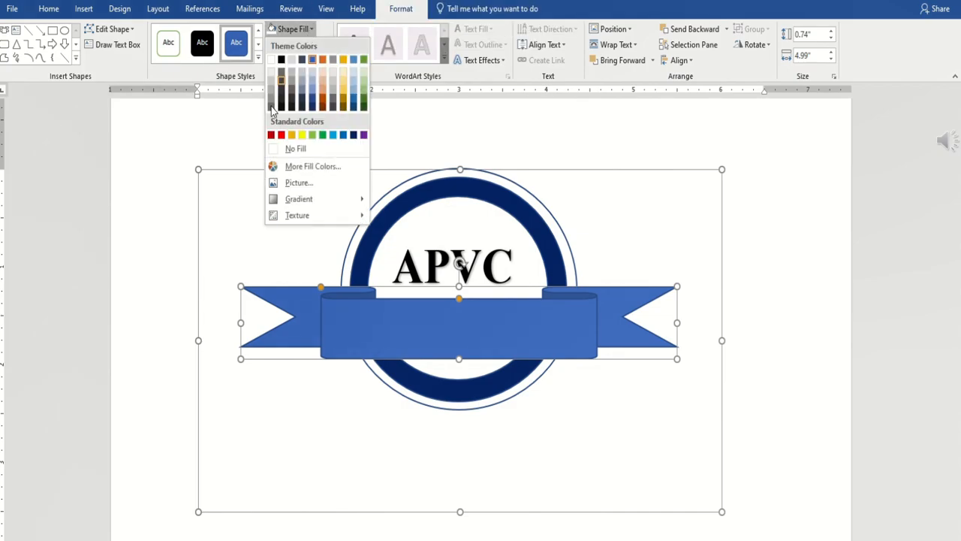
{"action": "left_click", "coordinate": [272, 59]}
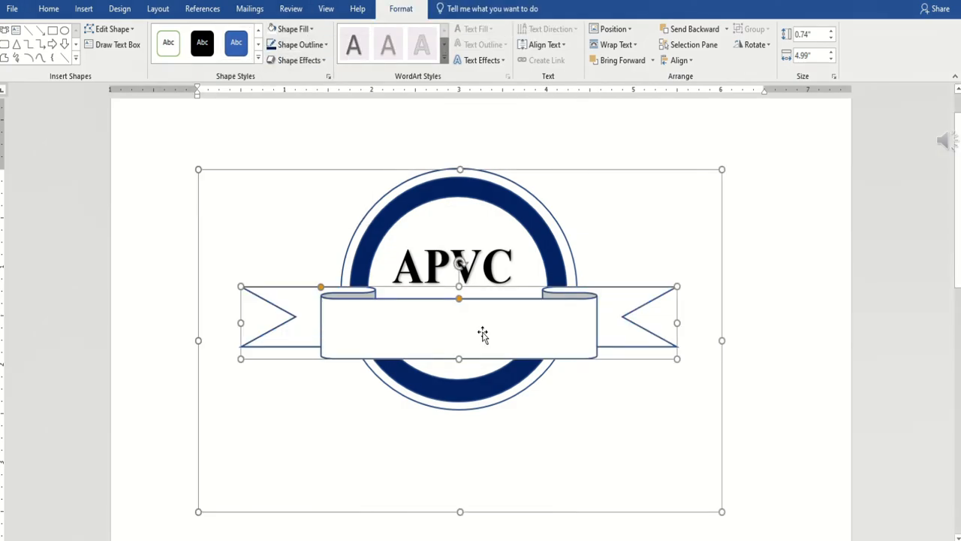
Step: Move the APVC text slightly up, clear of the ribbon banner
{"action": "left_click", "coordinate": [613, 247]}
{"action": "left_click", "coordinate": [450, 226]}
{"action": "left_click_drag", "start_coordinate": [448, 229], "coordinate": [449, 215]}
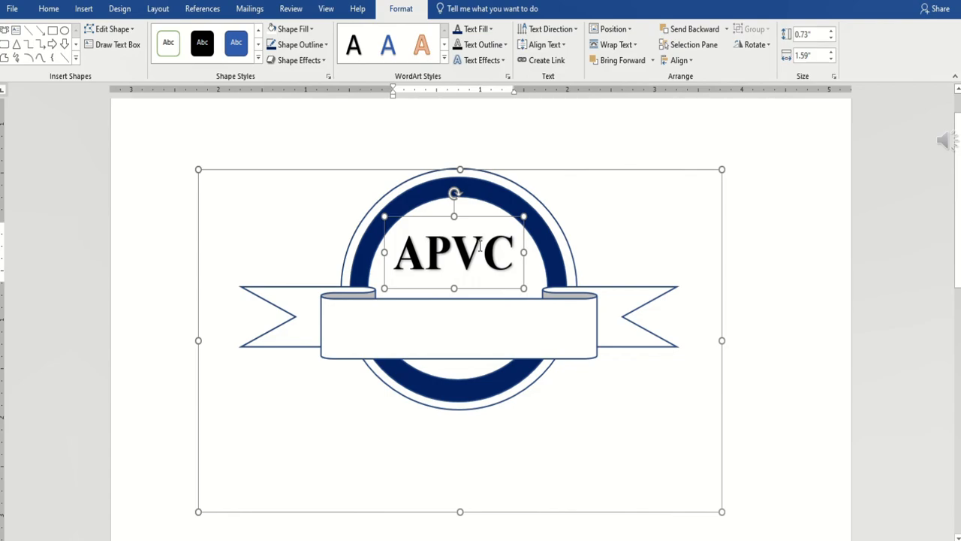
Step: Duplicate the APVC WordArt, place the copy on the ribbon's middle panel and replace its text with "BOUND"
{"action": "key", "text": "ctrl+d"}
{"action": "left_click_drag", "start_coordinate": [466, 234], "coordinate": [440, 296]}
{"action": "left_click_drag", "start_coordinate": [381, 332], "coordinate": [482, 318]}
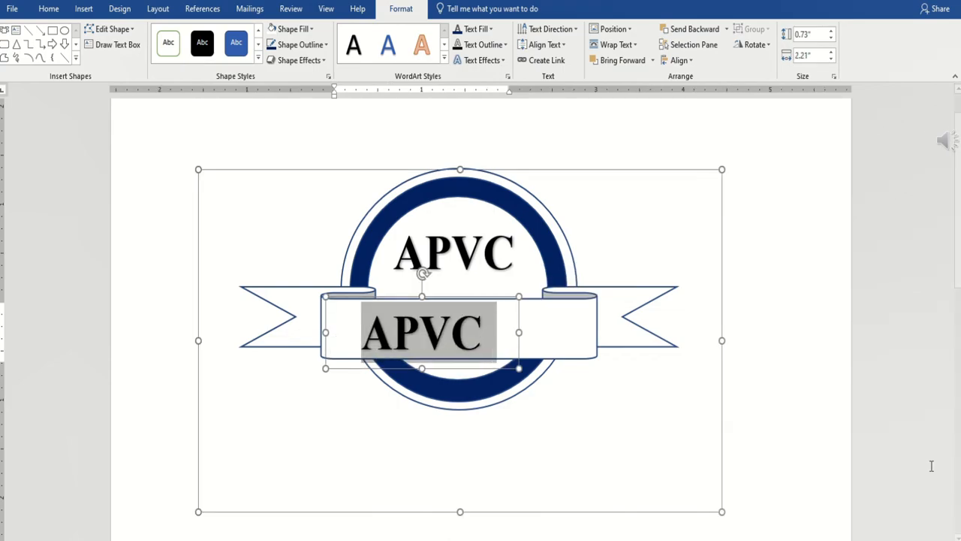
{"action": "type", "text": "BOUND"}
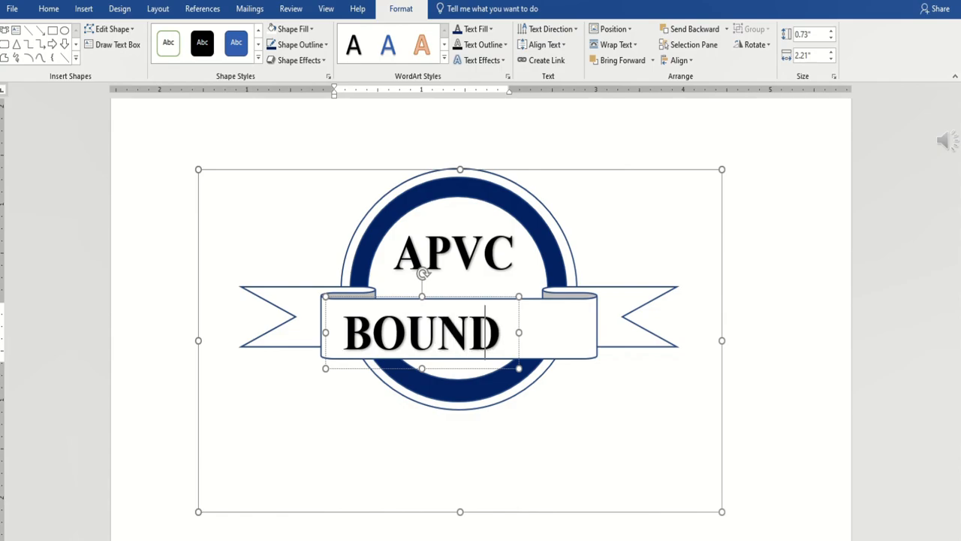
Step: Extend the ribbon text after BOUND with "TO PERFECTION" to complete the slogan
{"action": "key", "text": "Return"}
{"action": "type", "text": "TO"}
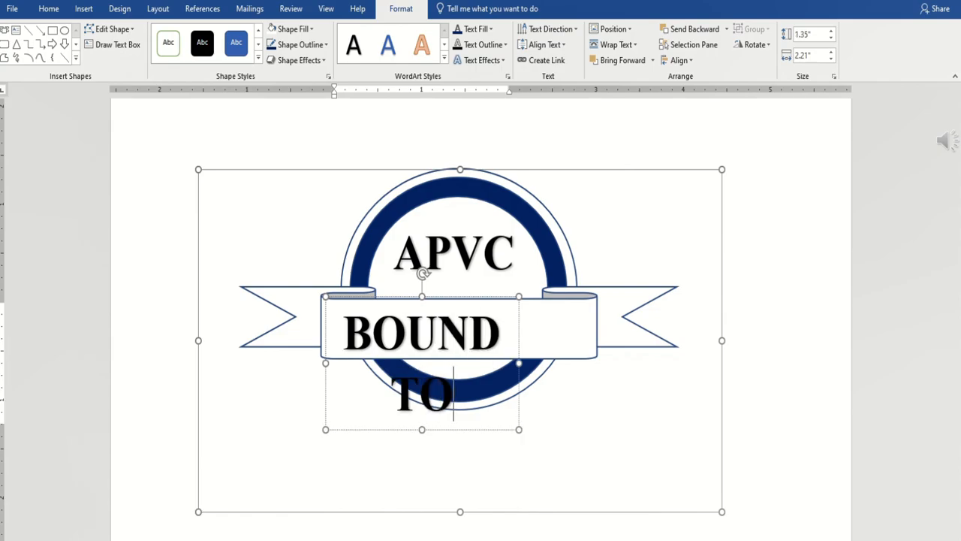
{"action": "type", "text": " PERFECTION"}
Step: Shrink the font of the whole "BOUND TO PERFECTION" text until it fits on a single line in its text box
{"action": "key", "text": "ctrl+a"}
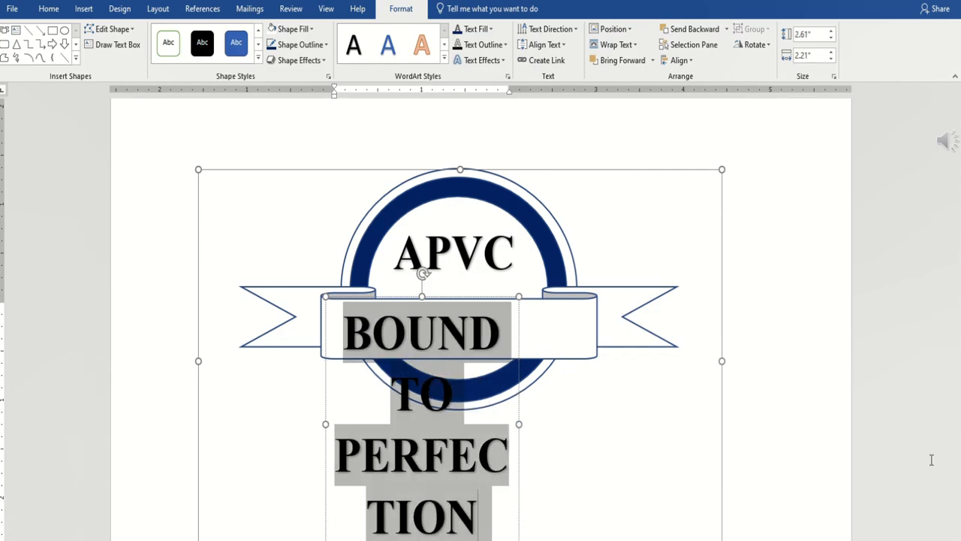
{"action": "key", "text": "ctrl+shift+comma"}
{"action": "key", "text": "ctrl+shift+comma"}
{"action": "key", "text": "ctrl+shift+comma"}
{"action": "key", "text": "ctrl+shift+comma"}
{"action": "key", "text": "ctrl+shift+comma"}
{"action": "key", "text": "ctrl+shift+comma"}
{"action": "key", "text": "ctrl+shift+comma"}
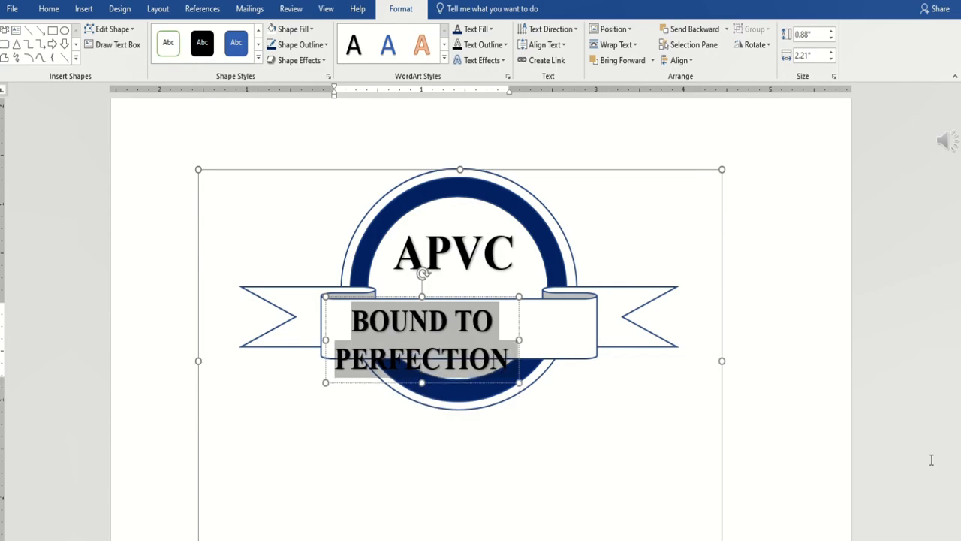
{"action": "key", "text": "ctrl+shift+comma"}
{"action": "key", "text": "ctrl+shift+comma"}
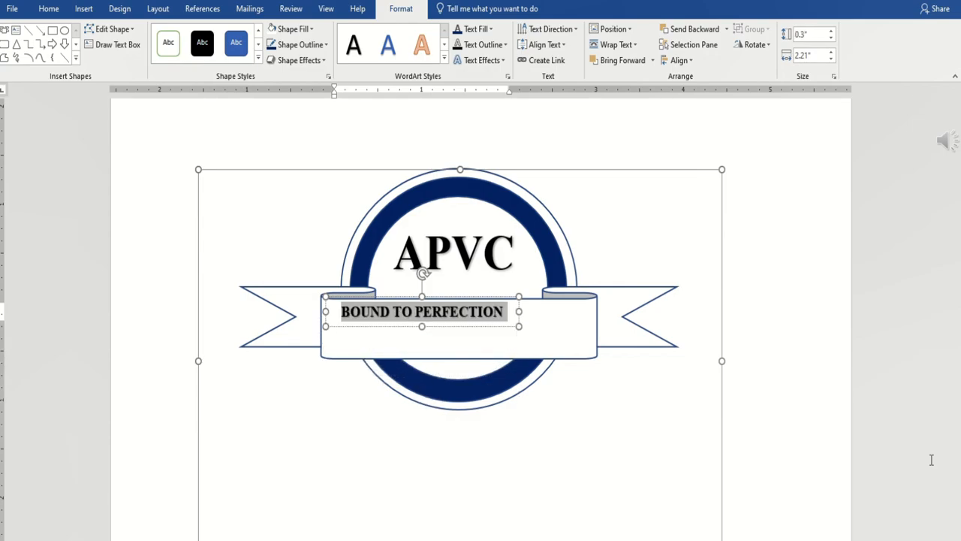
Step: Stretch the slogan's text box to about 3.09" wide and 0.65" high over the ribbon's middle panel and enlarge its text by three size steps
{"action": "left_click_drag", "start_coordinate": [423, 328], "coordinate": [422, 361]}
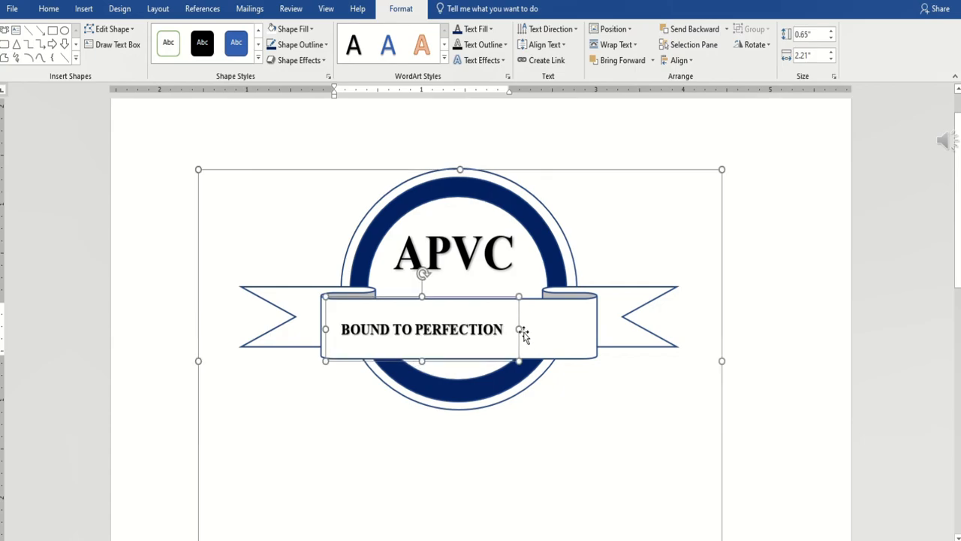
{"action": "left_click_drag", "start_coordinate": [525, 329], "coordinate": [597, 329]}
{"action": "triple_click", "coordinate": [383, 332]}
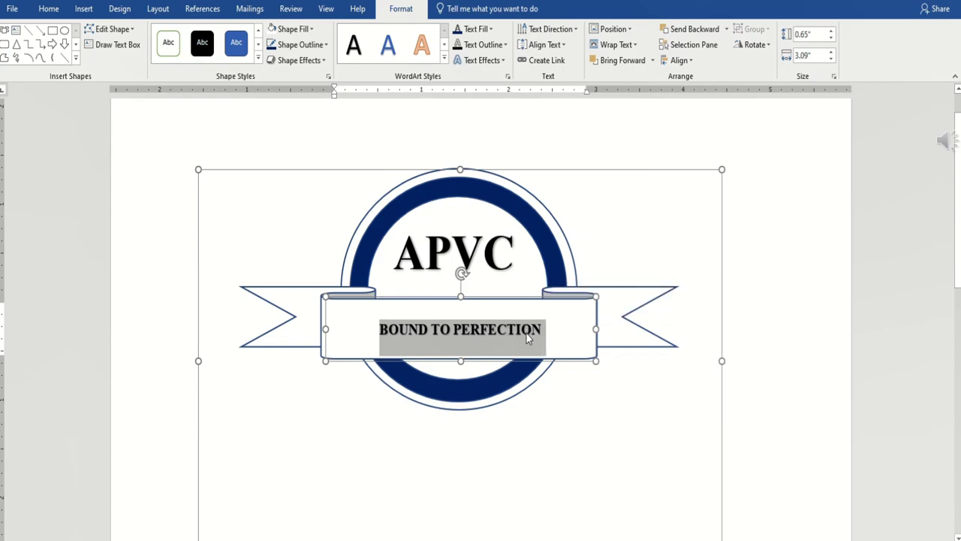
{"action": "key", "text": "ctrl+shift+period"}
{"action": "key", "text": "ctrl+shift+period"}
{"action": "key", "text": "ctrl+shift+period"}
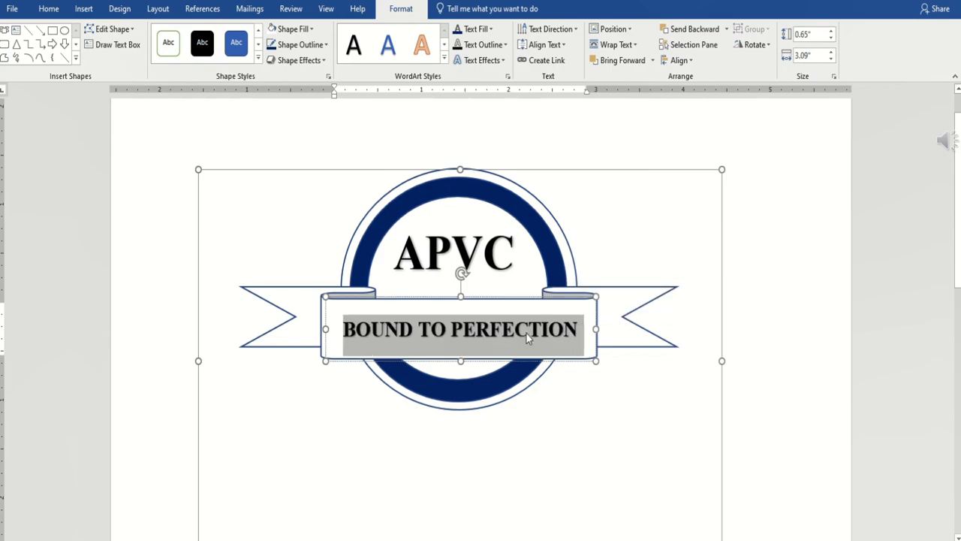
Step: Fill the "BOUND TO PERFECTION" text with the standard dark blue colour
{"action": "left_click", "coordinate": [443, 61]}
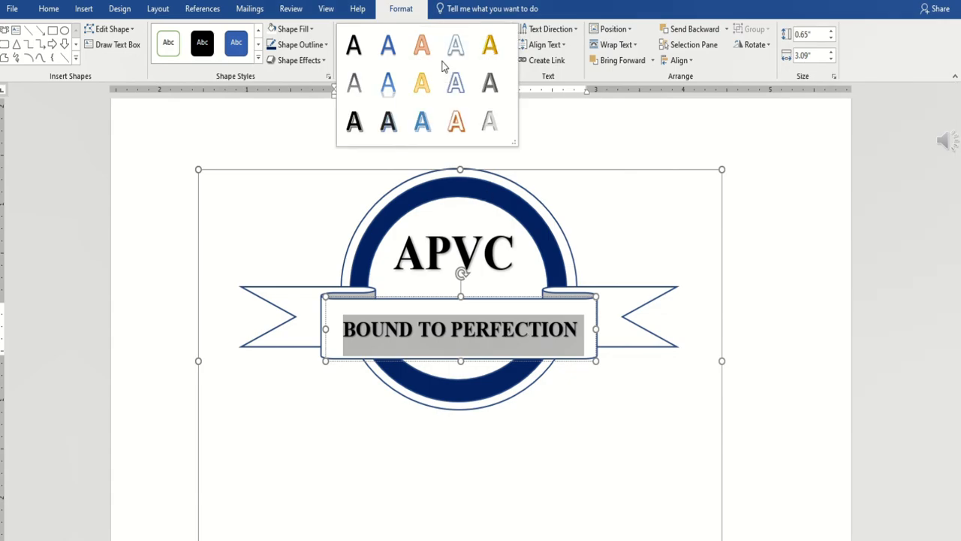
{"action": "left_click", "coordinate": [574, 133]}
{"action": "left_click", "coordinate": [488, 28]}
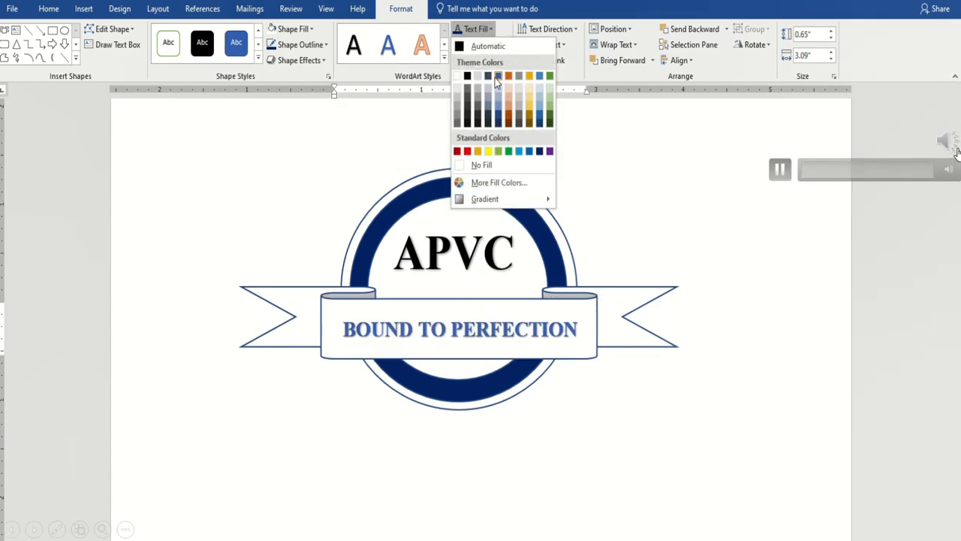
{"action": "left_click", "coordinate": [539, 151]}
Step: Select the whole APVC text above the ribbon banner
{"action": "left_click", "coordinate": [482, 256]}
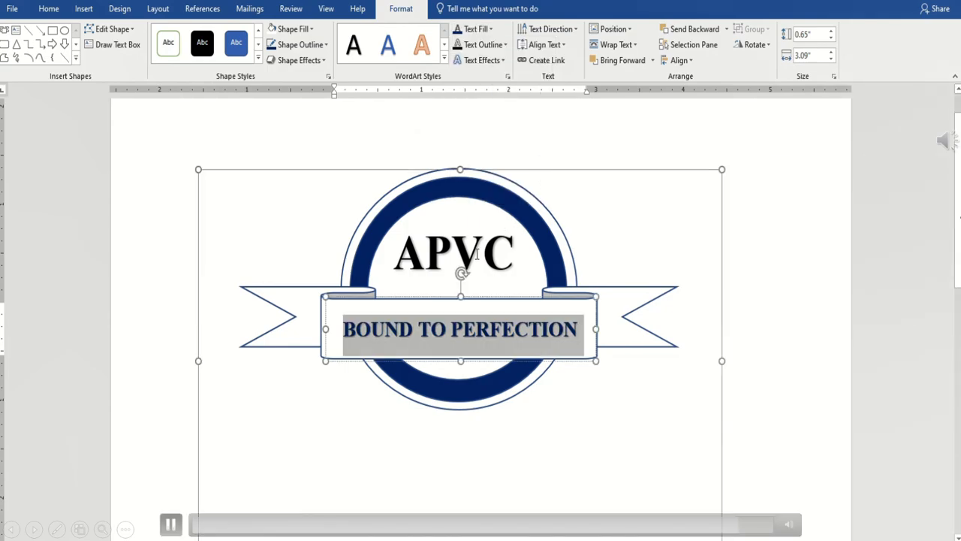
{"action": "left_click_drag", "start_coordinate": [406, 240], "coordinate": [510, 242]}
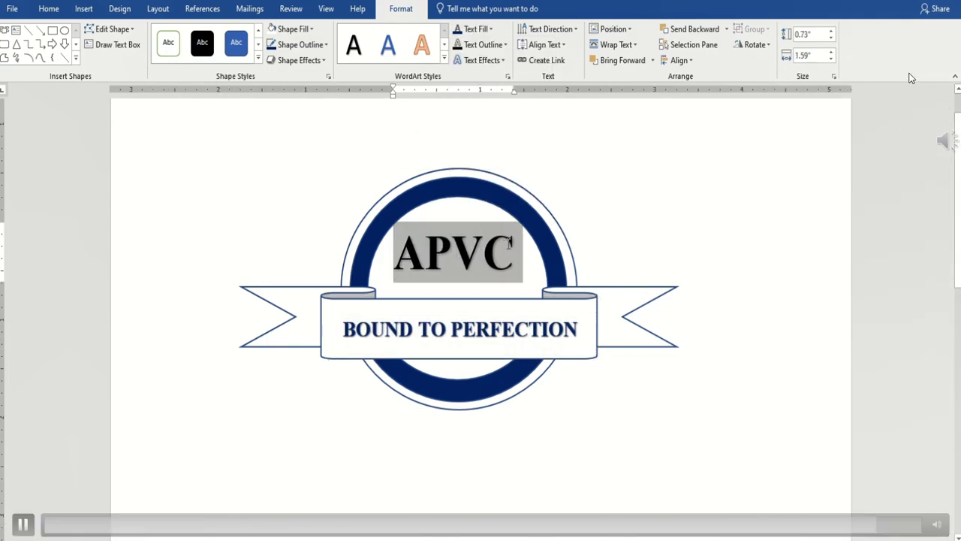